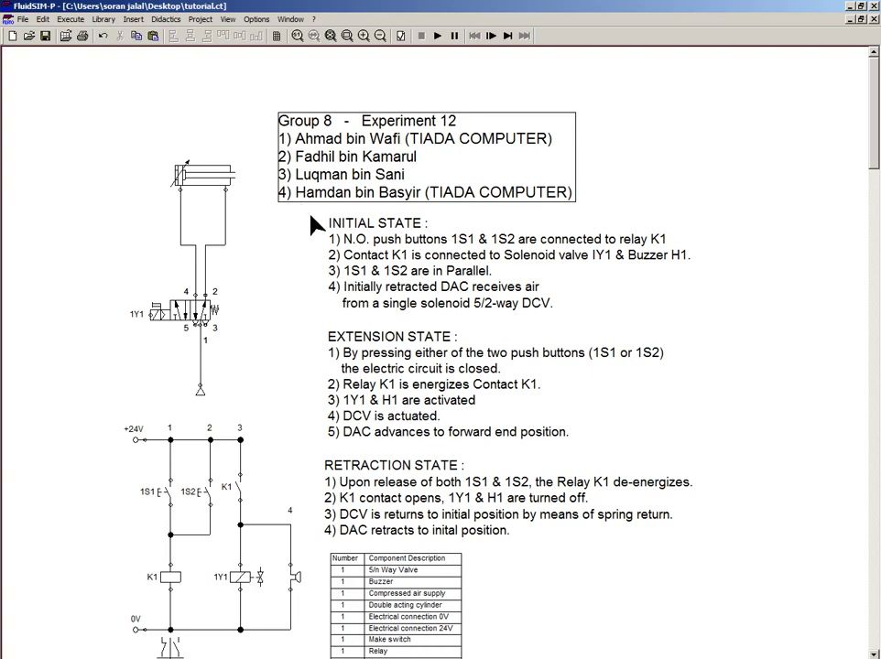
Clear the INITIAL, EXTENSION and RETRACTION STATE text blocks, keeping the circuit, title box and component list
drag(326, 230, 717, 539)
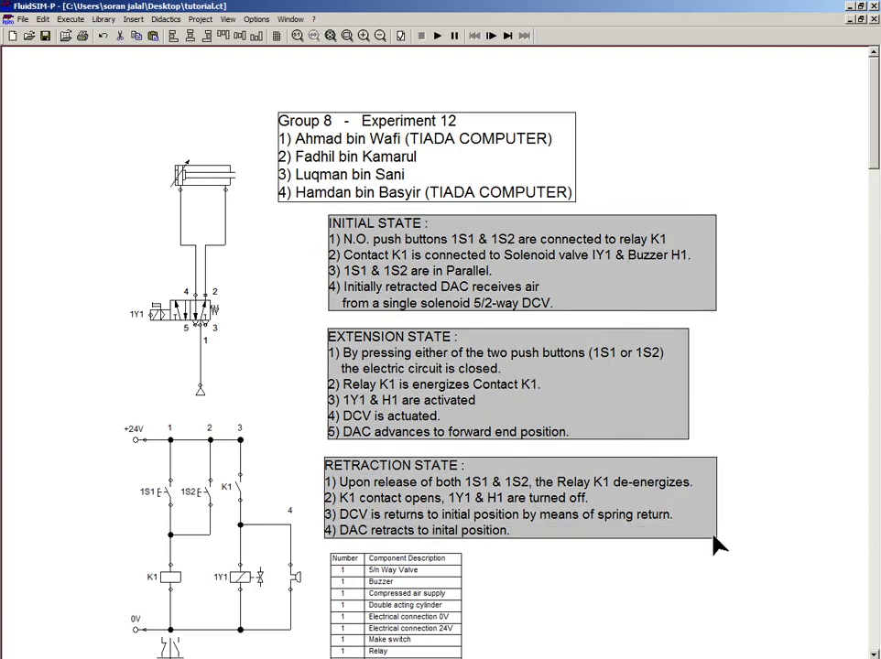
key(Delete)
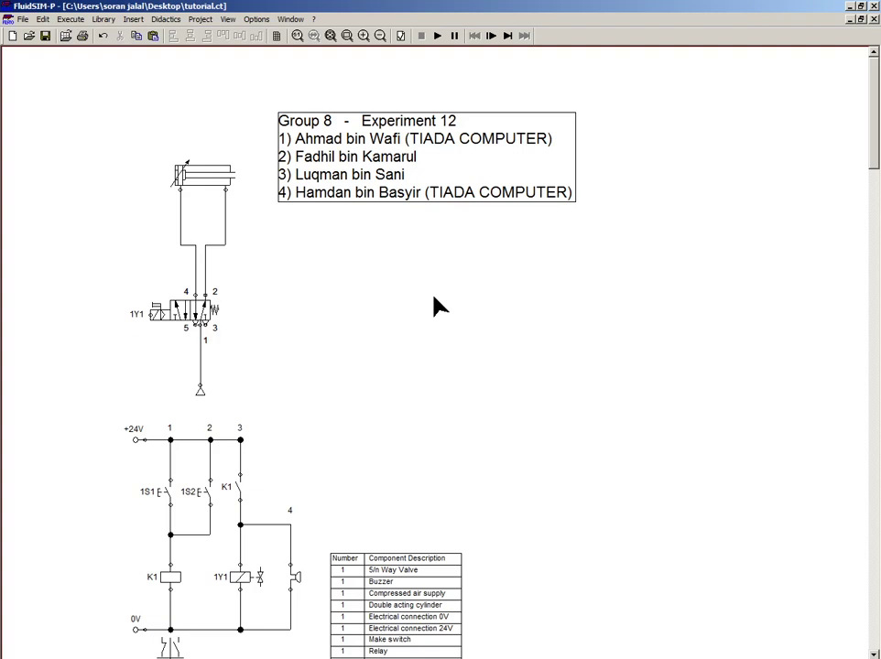
Insert a state diagram just below the title box and shorten its height
click(133, 20)
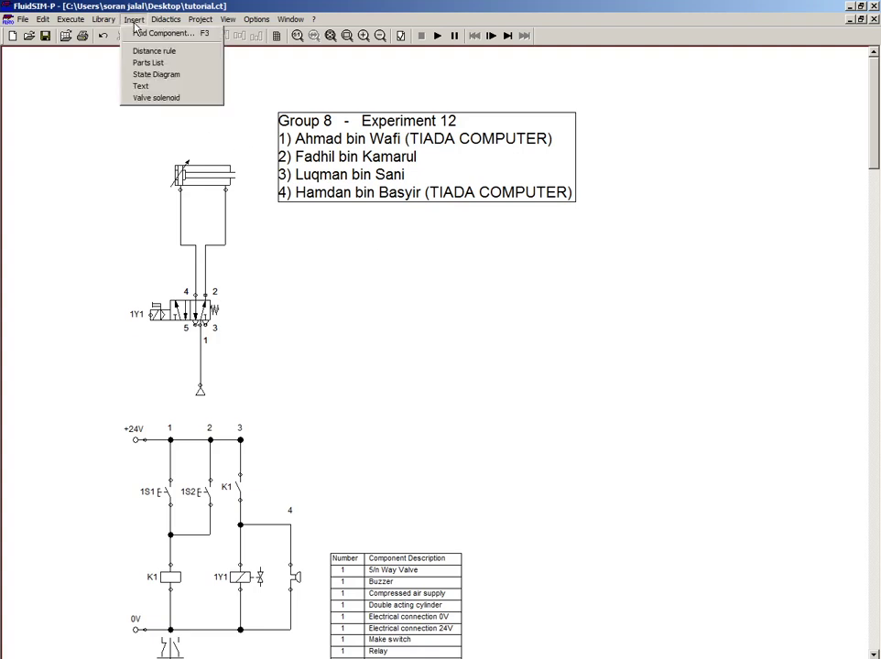
click(143, 76)
drag(139, 78, 280, 215)
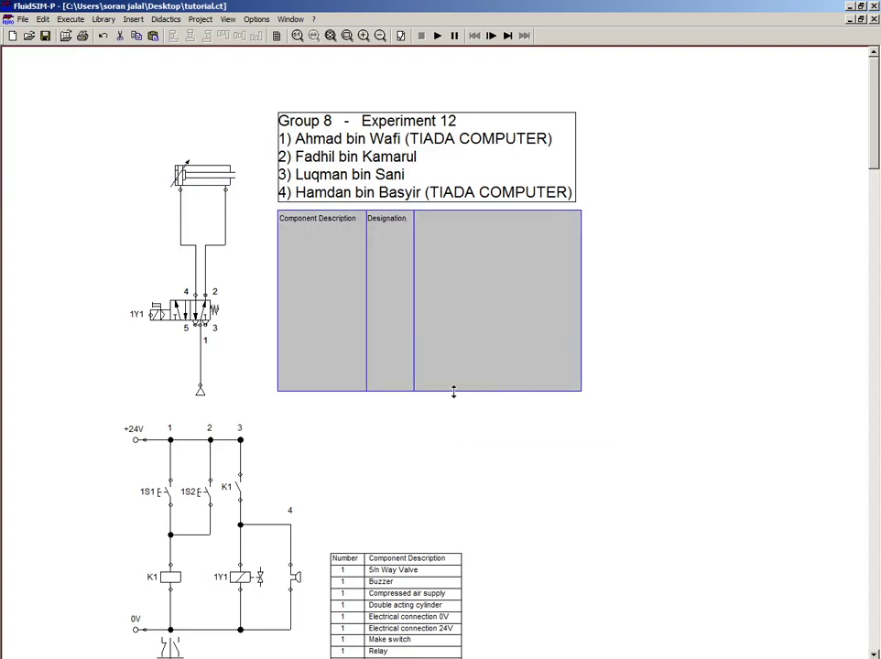
drag(454, 392, 450, 339)
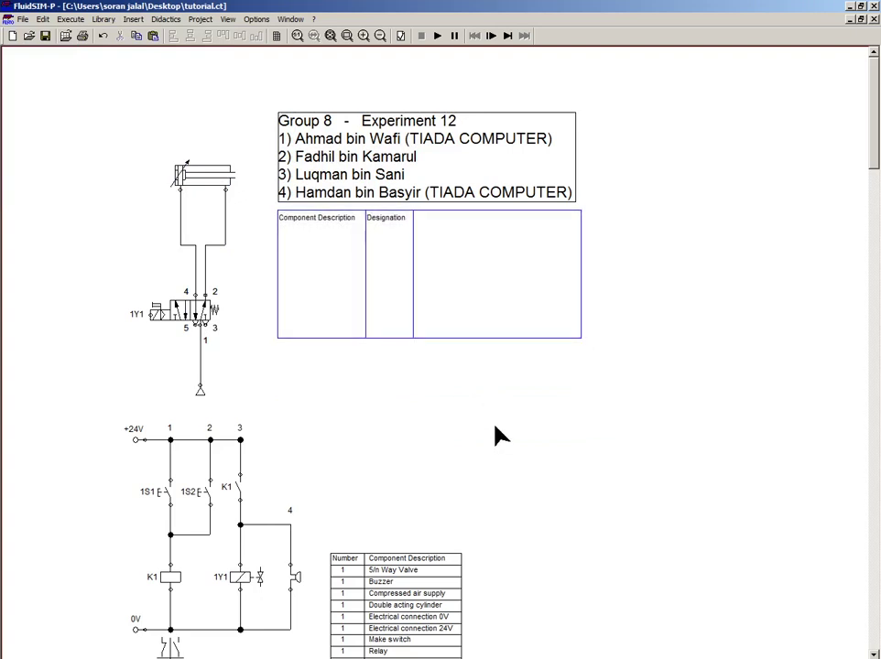
Add a second state diagram beneath the first and make it slightly shorter
click(133, 20)
click(153, 74)
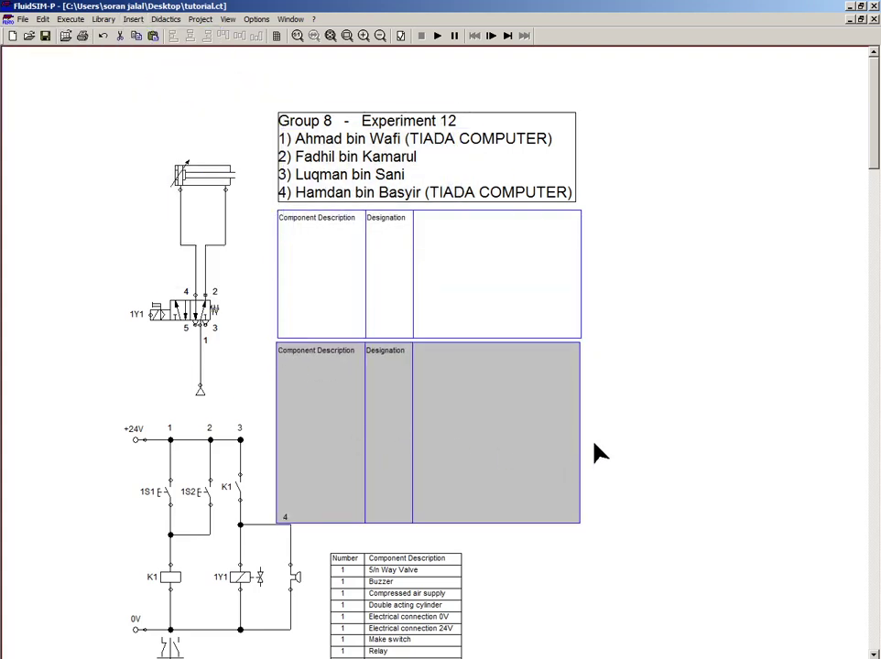
click(600, 451)
click(507, 466)
drag(443, 522, 444, 511)
click(626, 444)
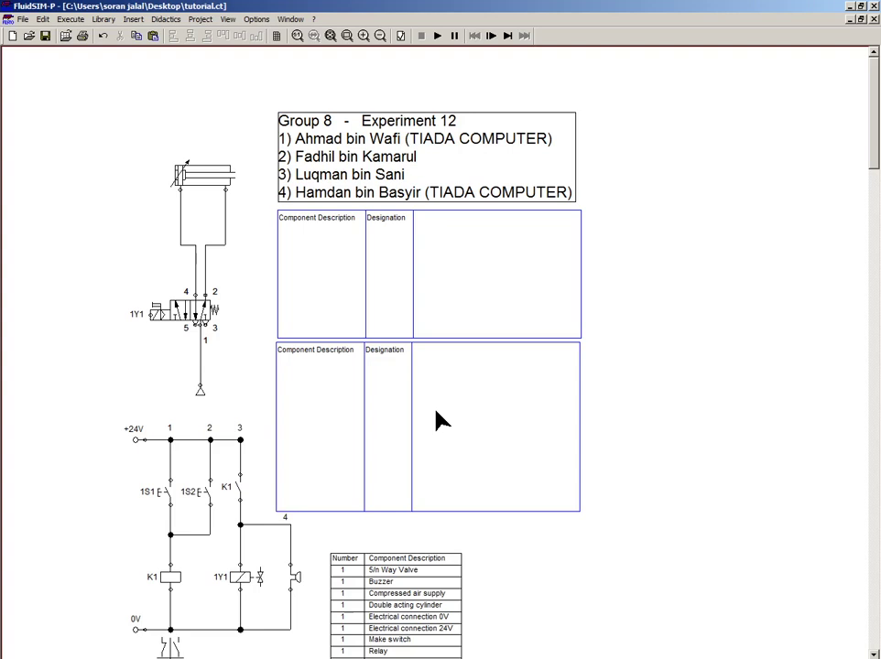
Drag the 5/n way valve onto the upper state diagram
mouse_move(183, 189)
click(335, 265)
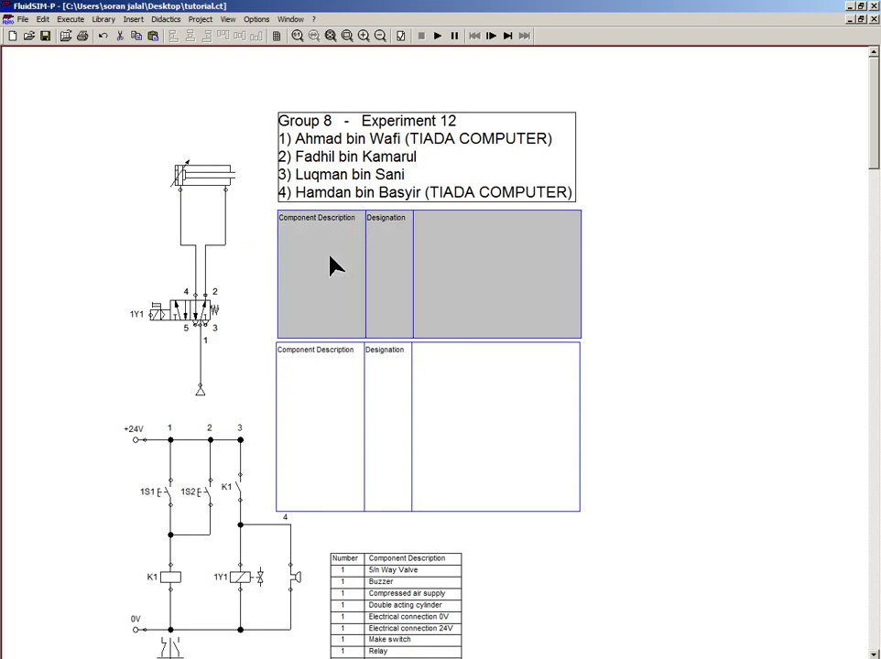
click(356, 428)
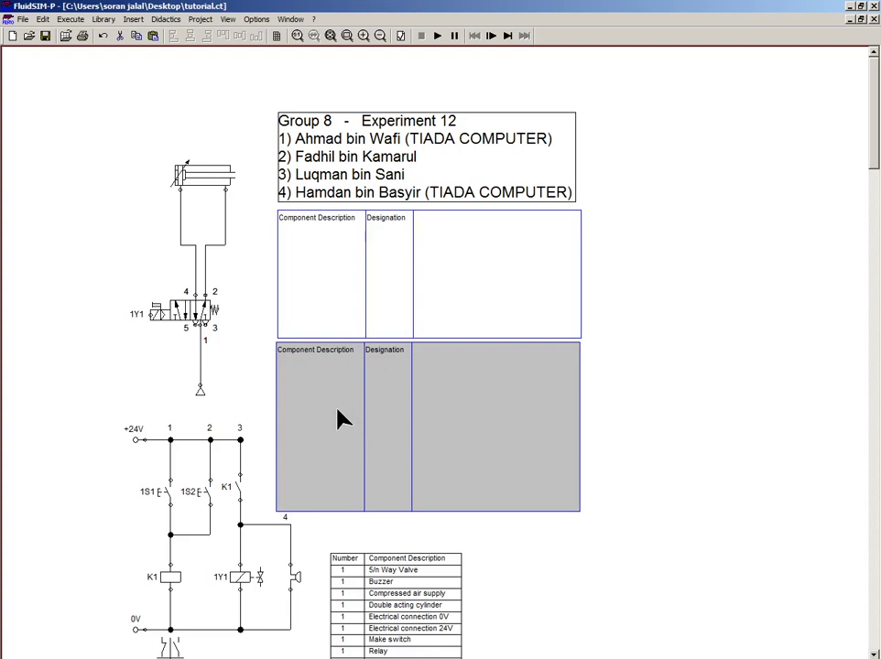
click(225, 360)
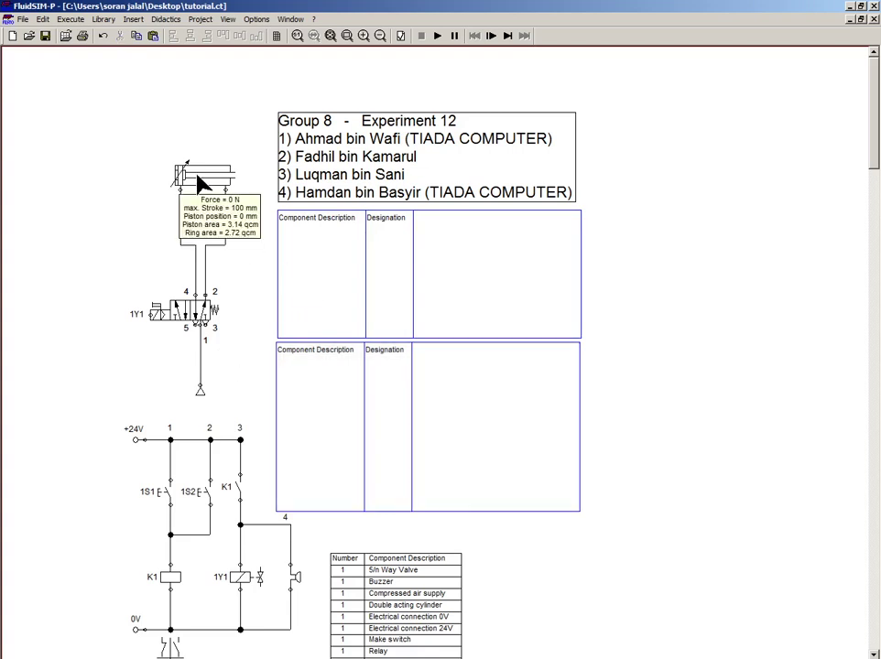
click(190, 317)
drag(193, 317, 400, 264)
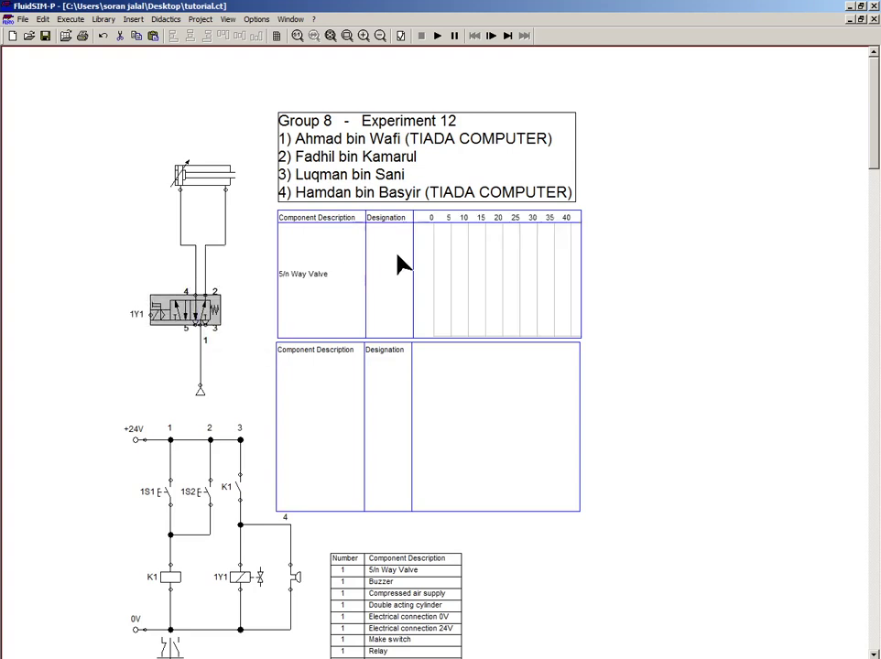
click(251, 279)
Undo and re-add the valve until its row shows on a 0–40 time grid
mouse_move(199, 177)
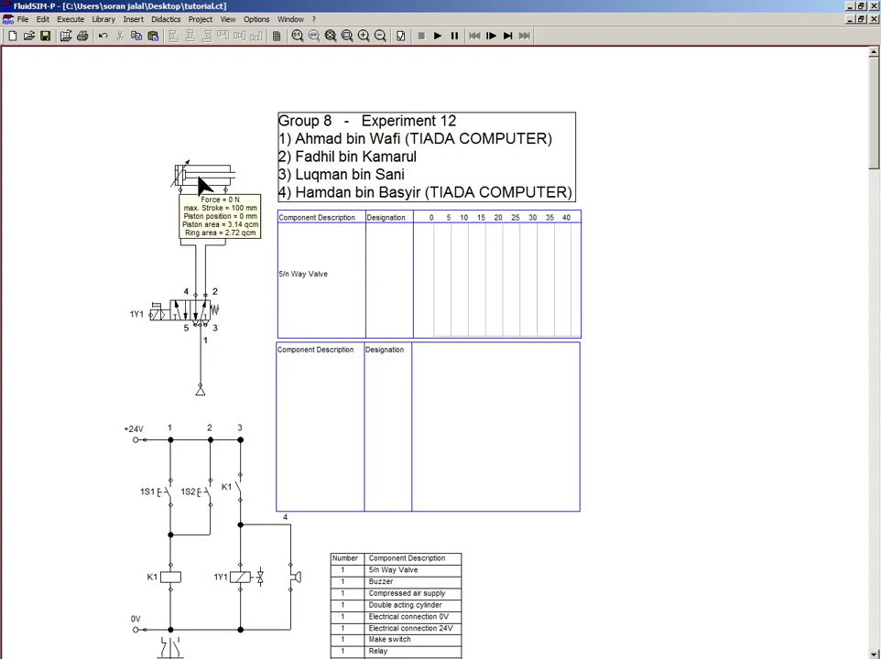
click(188, 313)
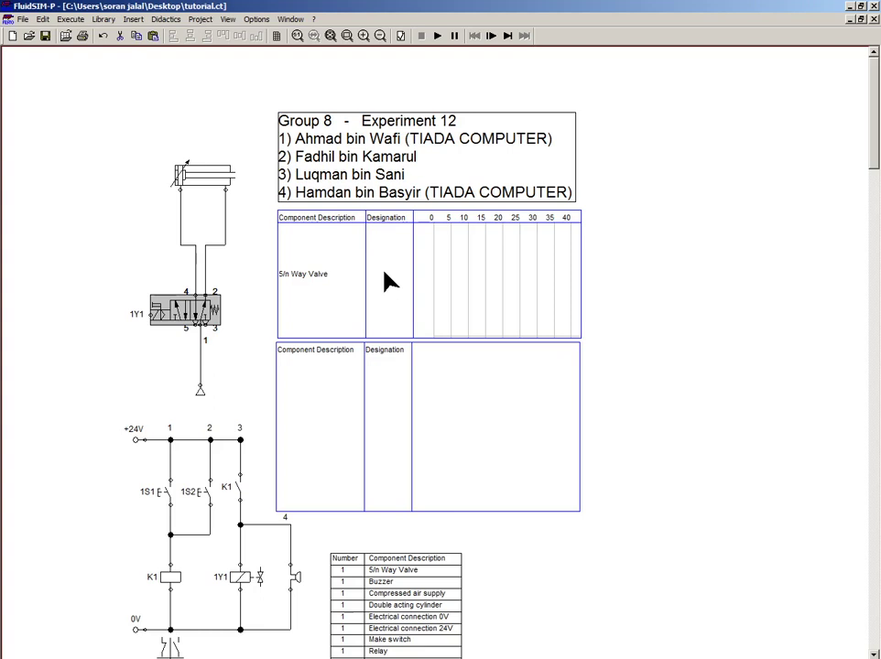
key(ctrl+z)
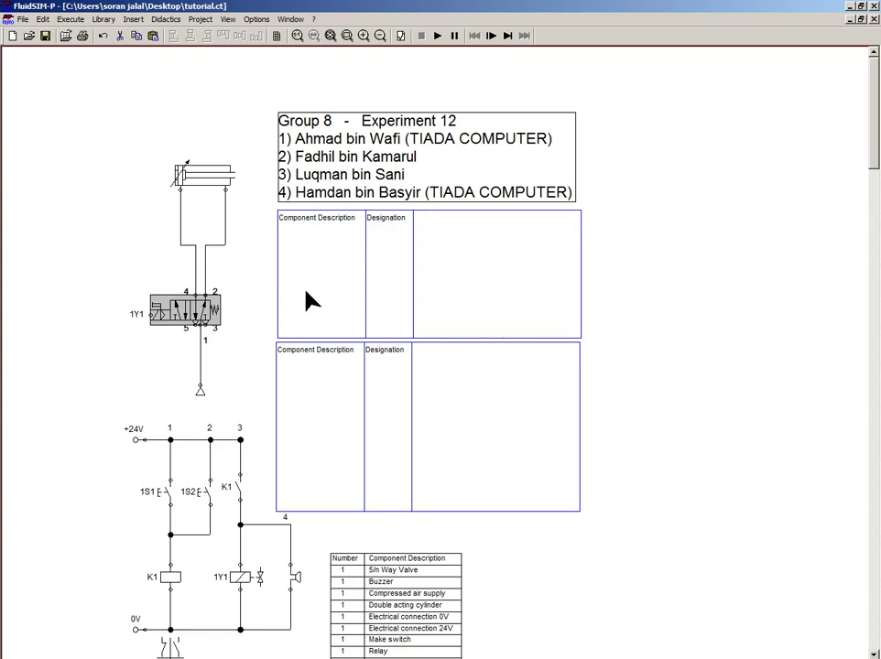
click(236, 291)
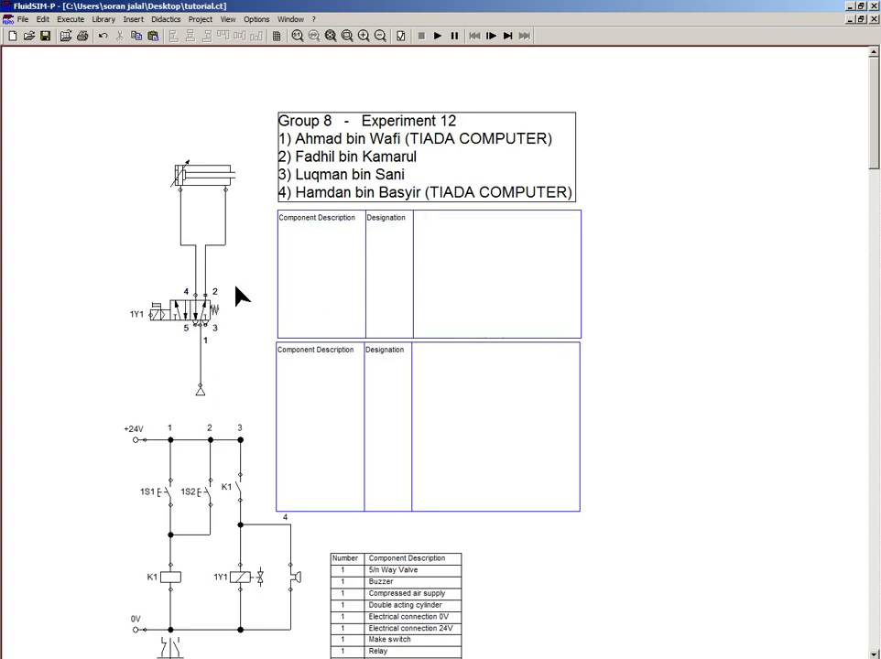
click(185, 311)
drag(392, 267, 387, 266)
drag(217, 303, 256, 297)
key(ctrl+z)
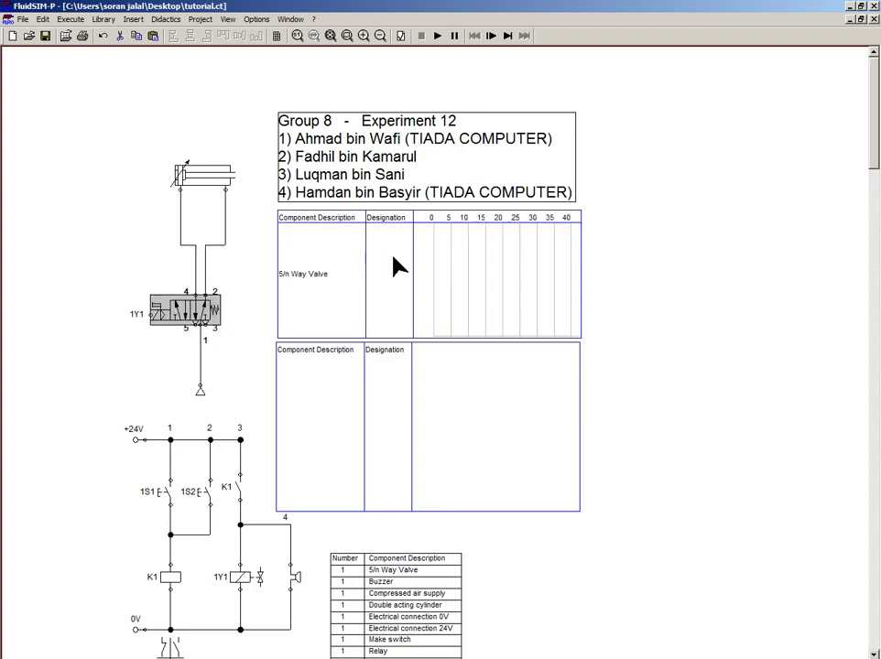
key(ctrl+z)
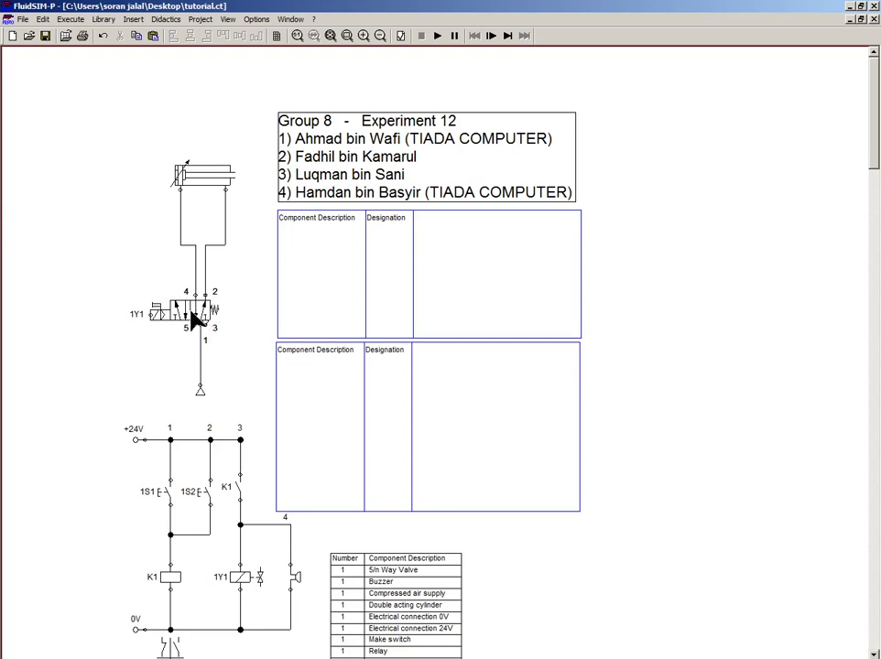
drag(195, 316, 387, 272)
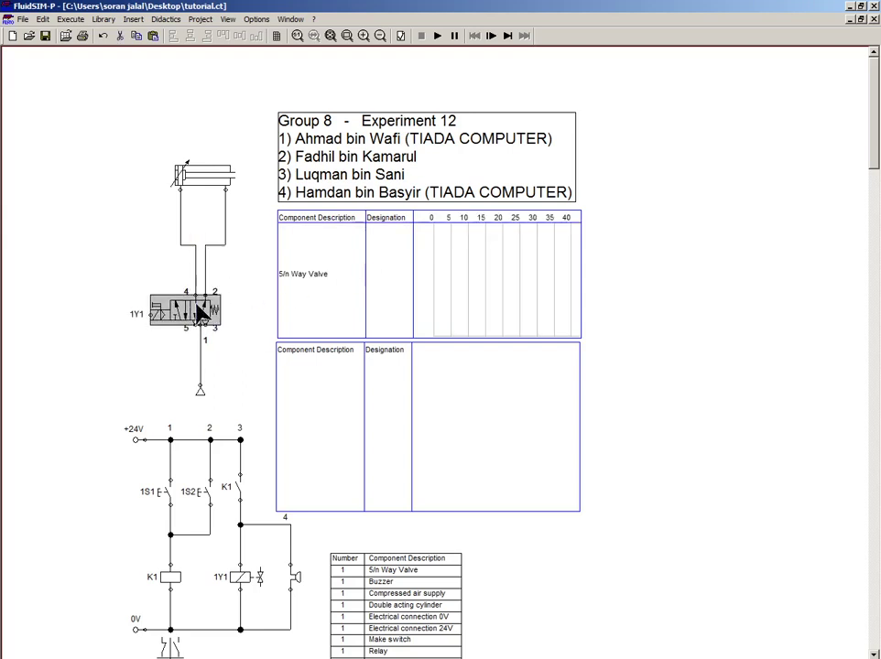
key(ctrl+z)
key(ctrl+z)
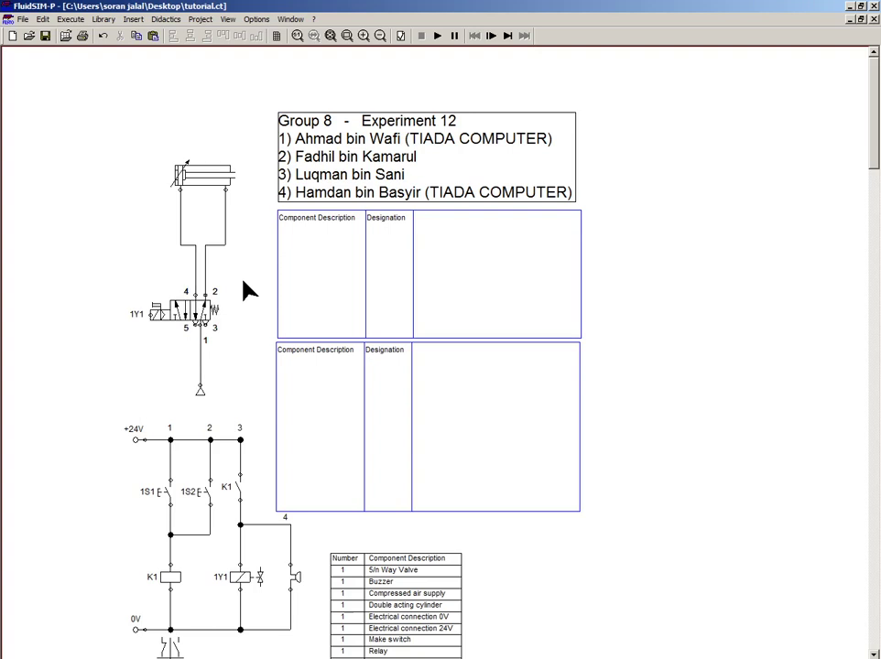
drag(215, 313, 394, 255)
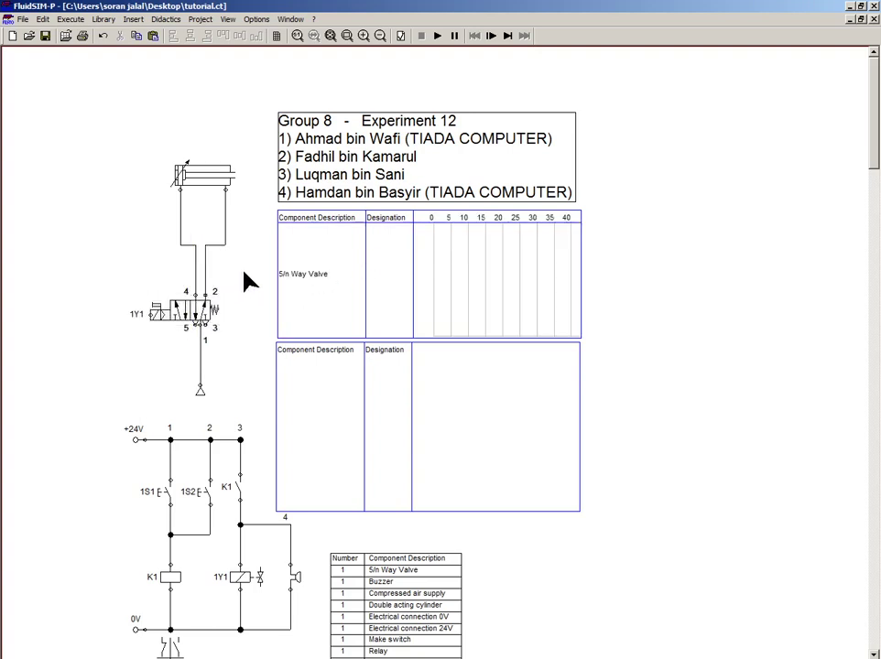
Drop the double acting cylinder, then the 5/n way valve, into the upper diagram, cylinder row first
drag(203, 179, 394, 284)
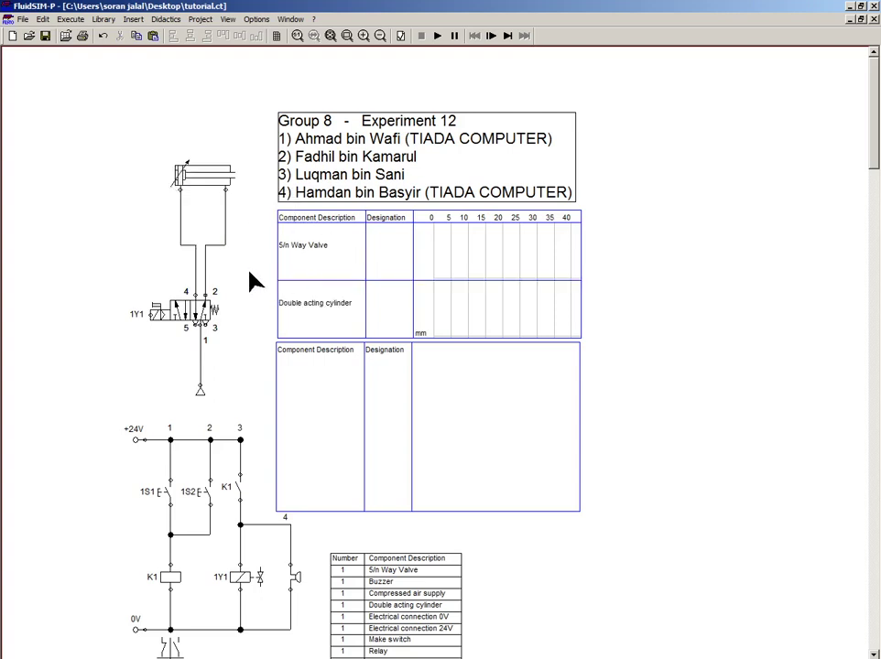
mouse_move(201, 180)
drag(201, 180, 389, 295)
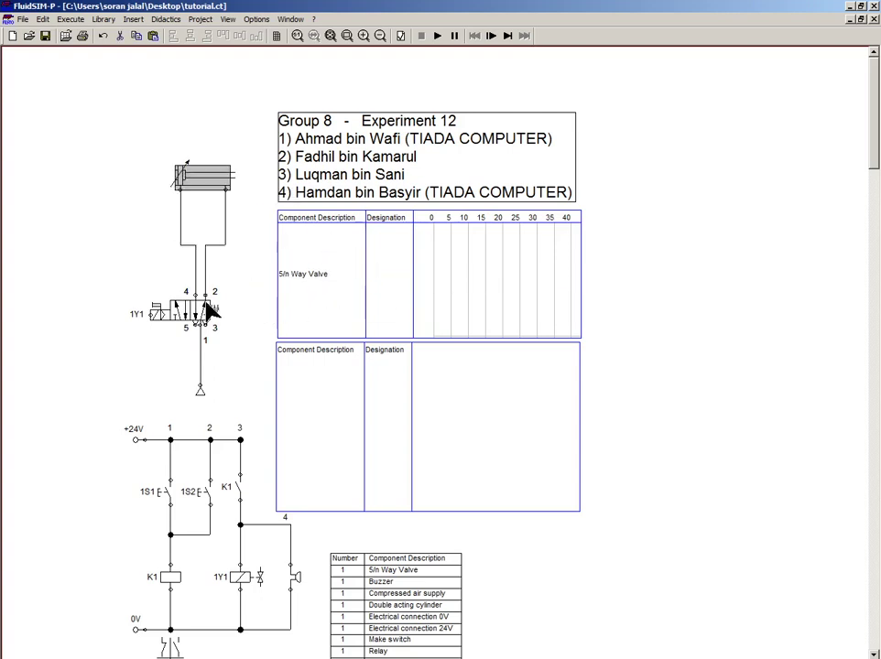
drag(209, 312, 339, 285)
click(240, 293)
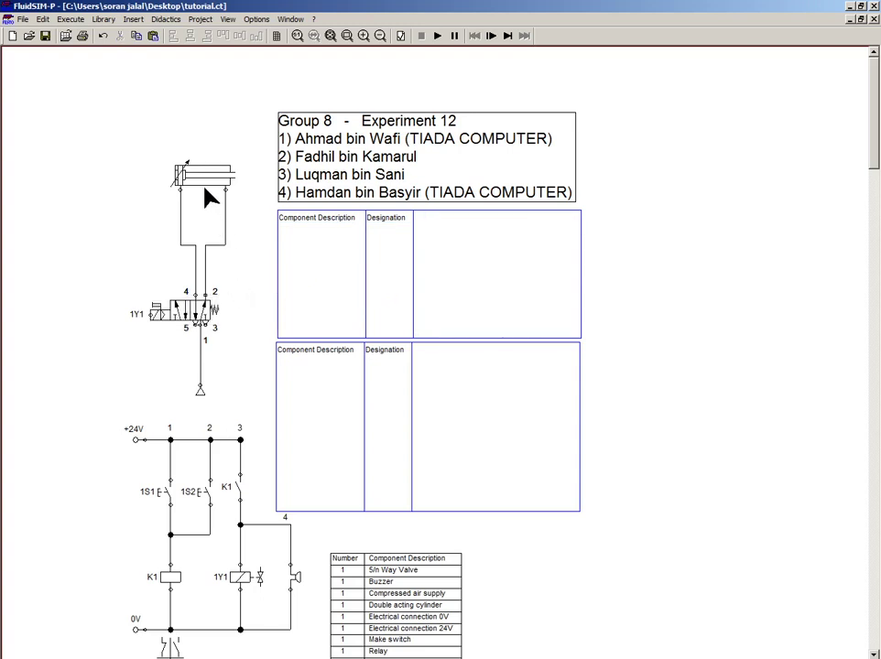
drag(205, 189, 404, 298)
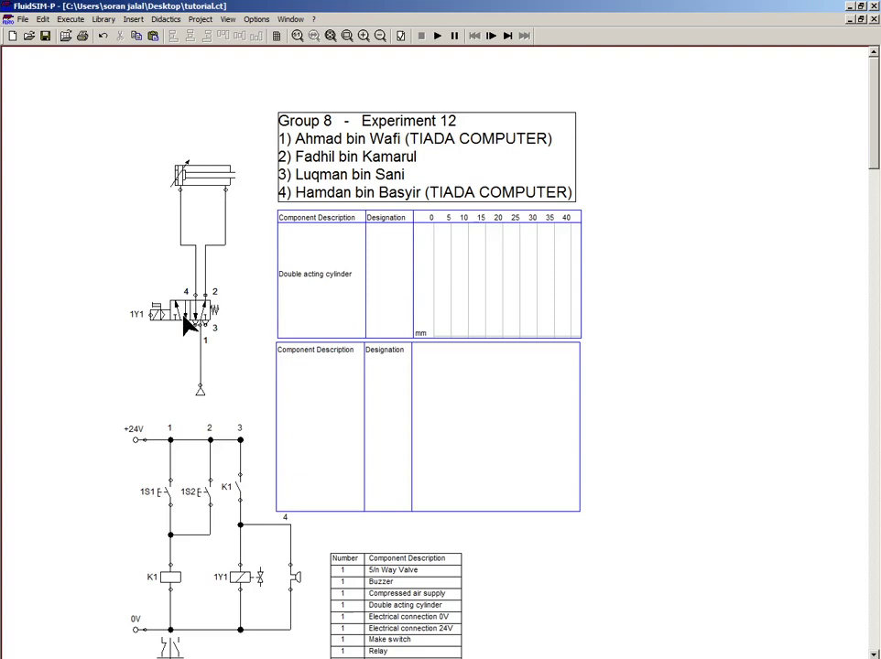
drag(189, 323, 384, 291)
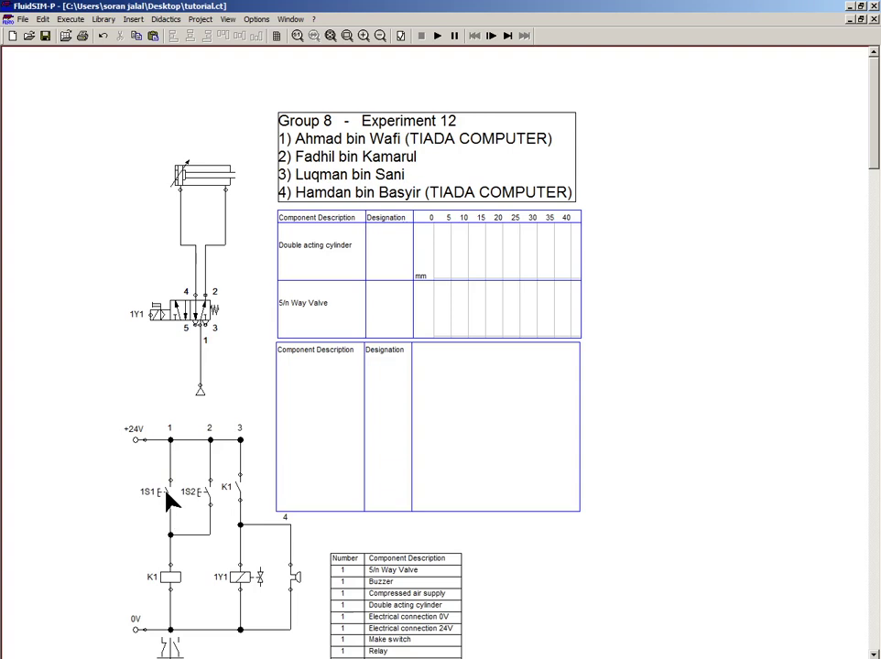
Drag pushbuttons 1S1 and 1S2 and the buzzer into the lower state diagram
drag(168, 493, 273, 419)
drag(206, 497, 244, 396)
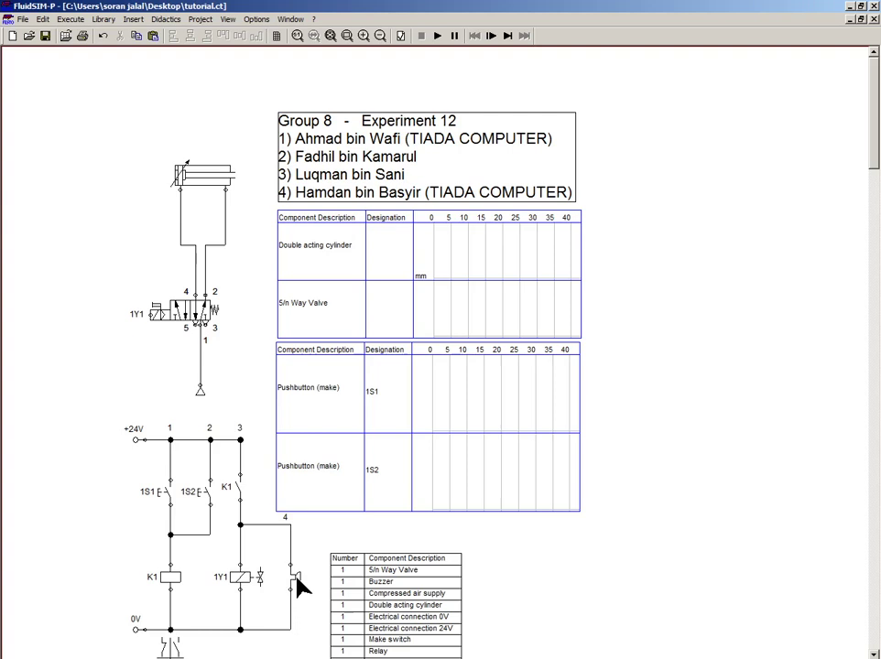
drag(297, 575, 379, 488)
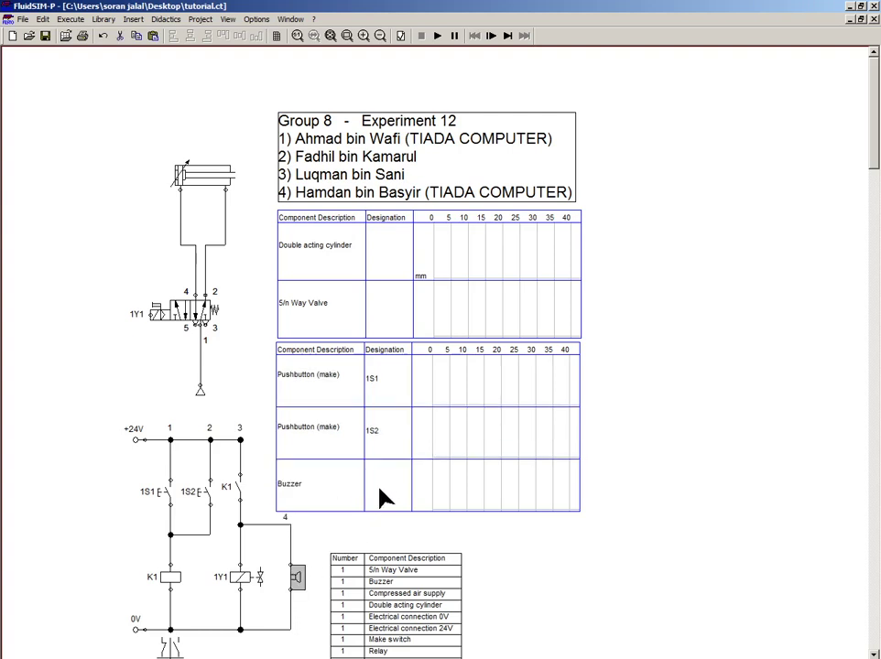
click(326, 548)
Run the simulation, pressing pushbutton 1S1 twice, then stop it after two recorded cycles
click(438, 36)
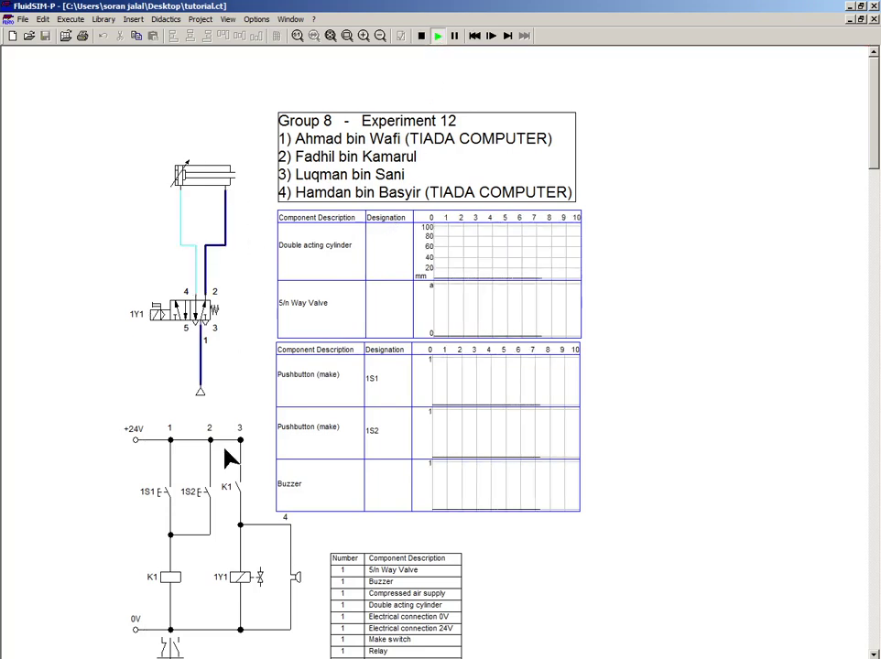
click(168, 492)
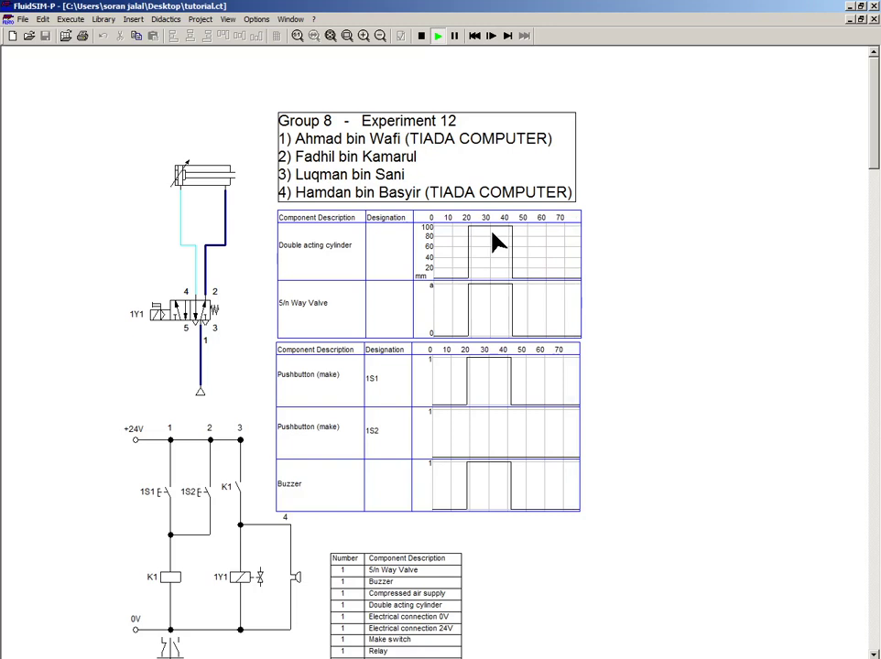
click(168, 494)
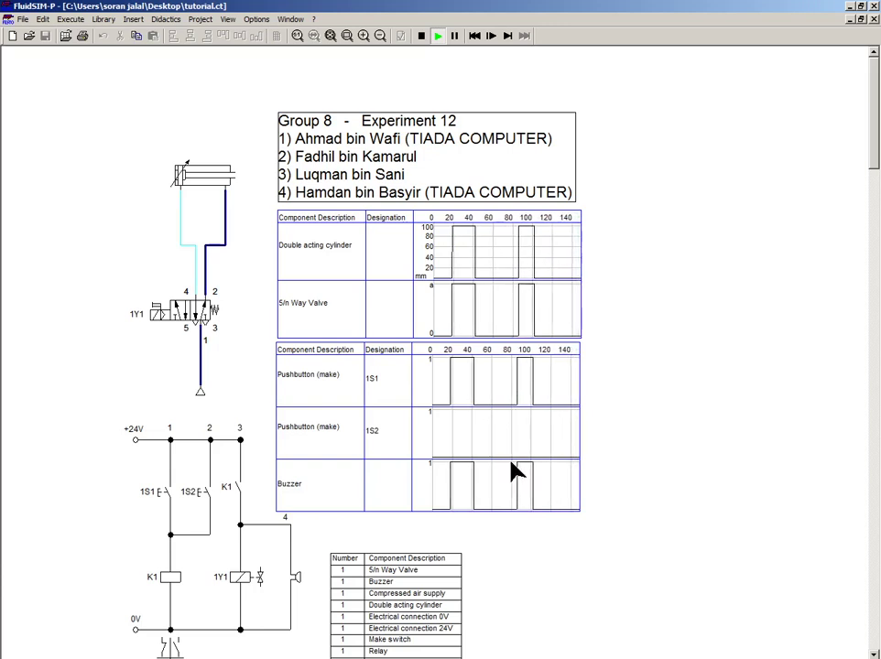
click(422, 37)
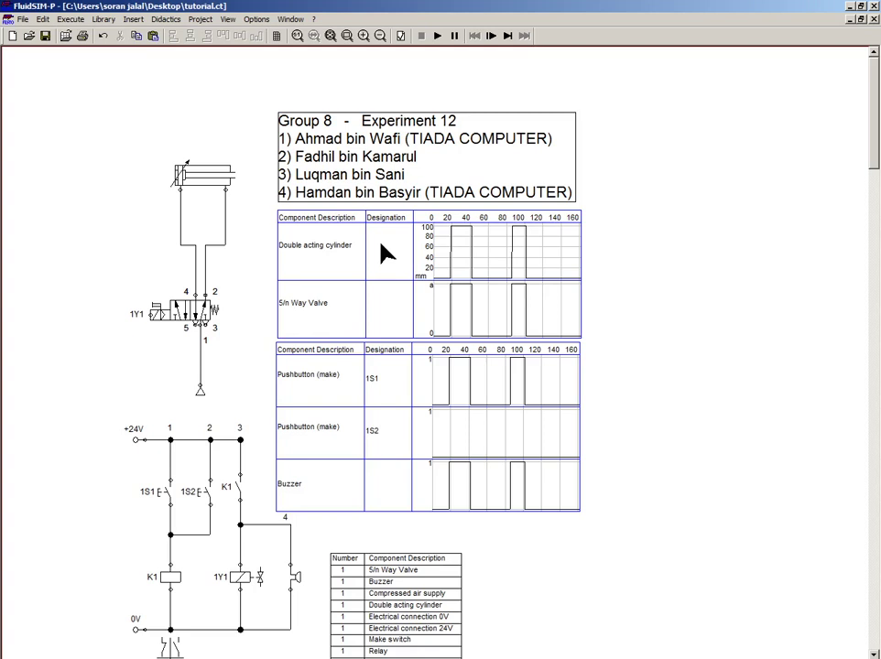
Place a text label reading 1Y1 beside the 5/n way valve
click(133, 19)
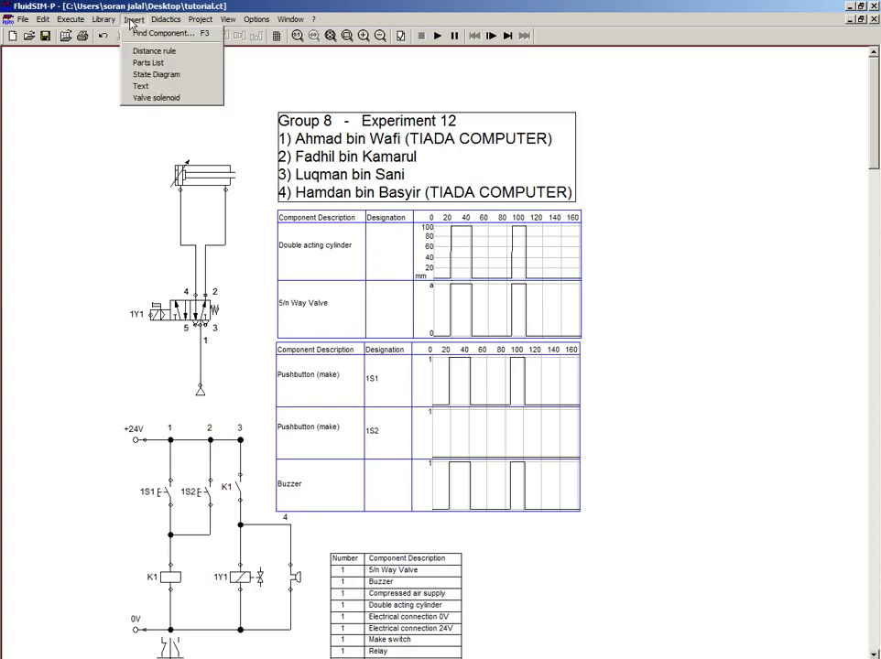
click(140, 85)
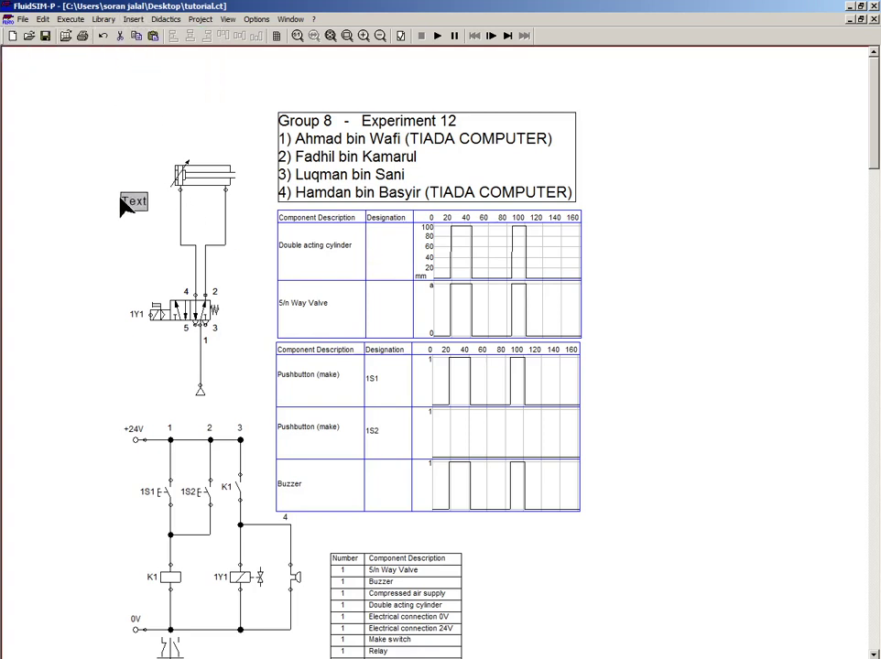
click(134, 284)
double_click(147, 291)
text(1)
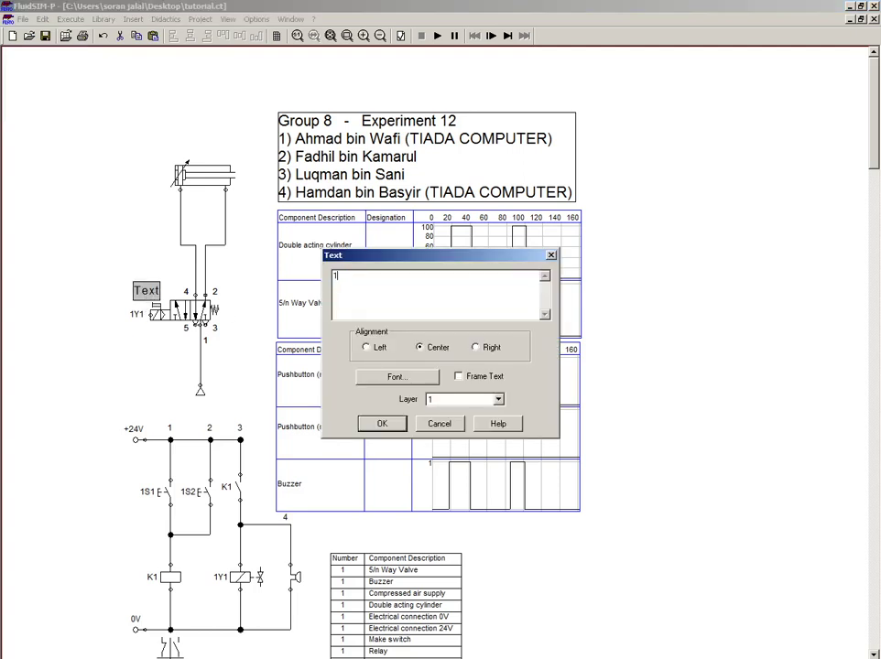
text(Y1)
click(382, 423)
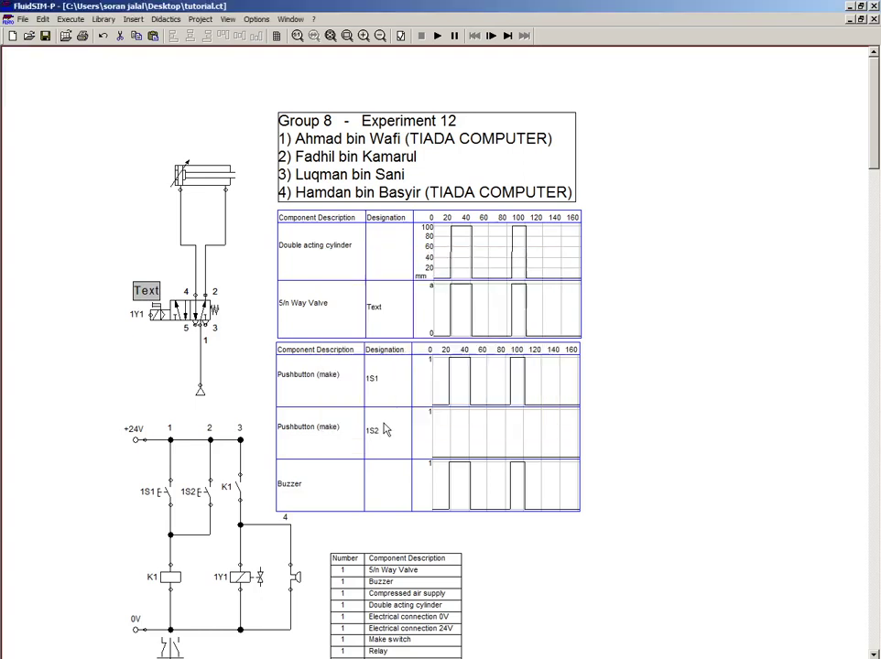
Correct the valve label to 1V1 and reposition it beside the valve
double_click(143, 292)
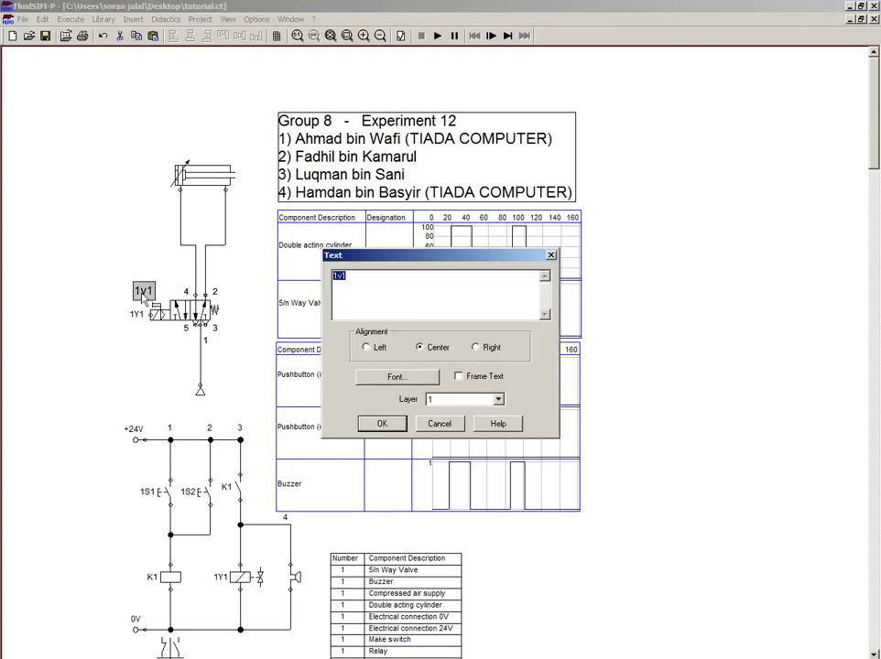
click(338, 279)
click(382, 423)
click(165, 382)
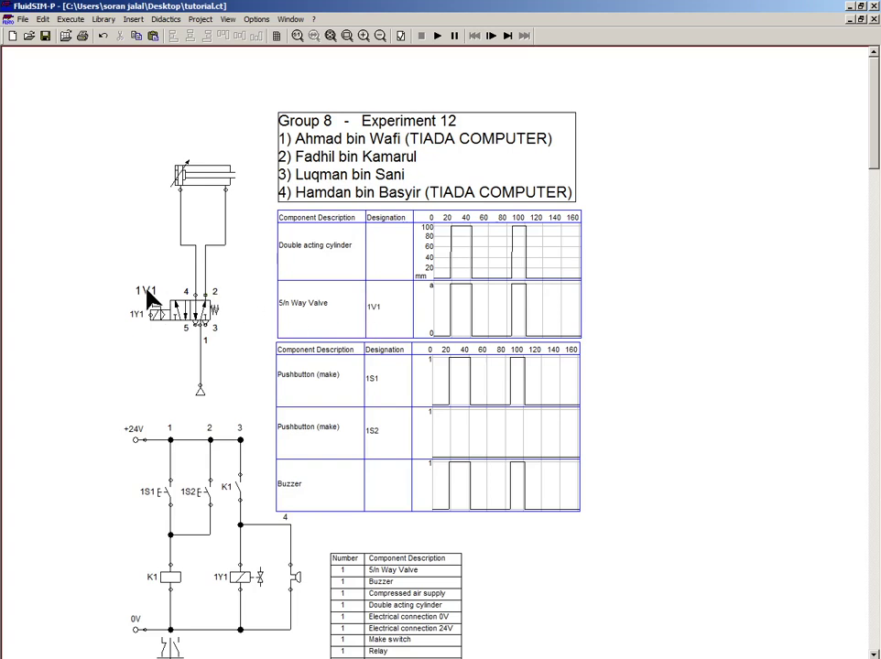
drag(147, 291, 122, 285)
drag(118, 282, 148, 296)
Copy the 1V1 label beside the cylinder and rename it 1A
right_click(148, 292)
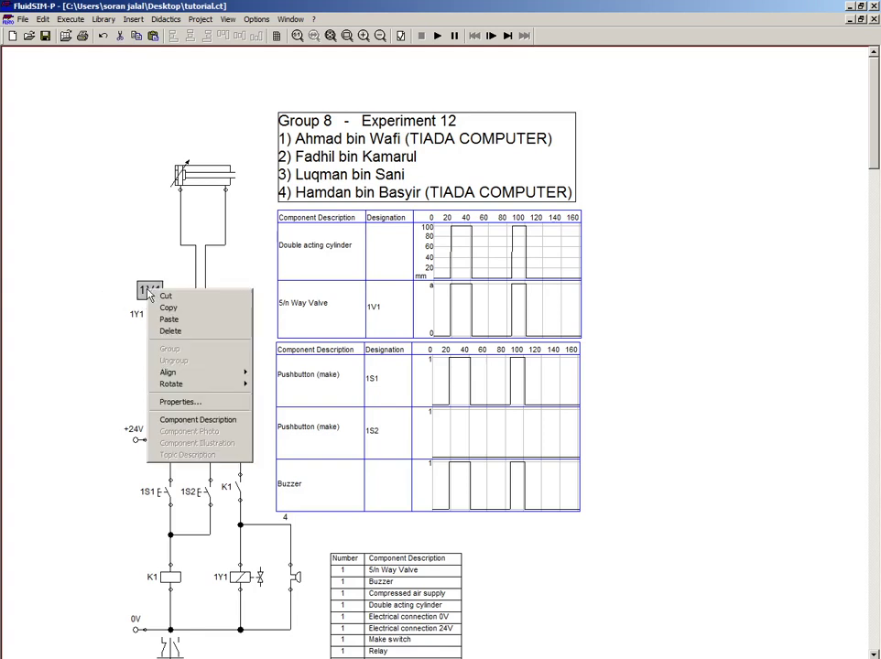
click(169, 320)
click(149, 231)
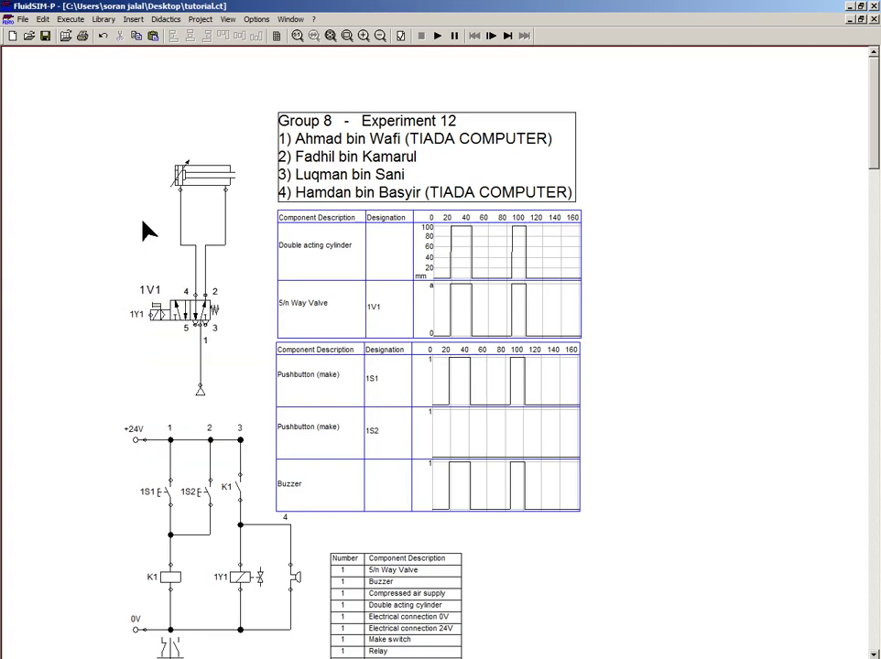
right_click(122, 231)
click(158, 250)
drag(458, 382, 176, 160)
double_click(174, 160)
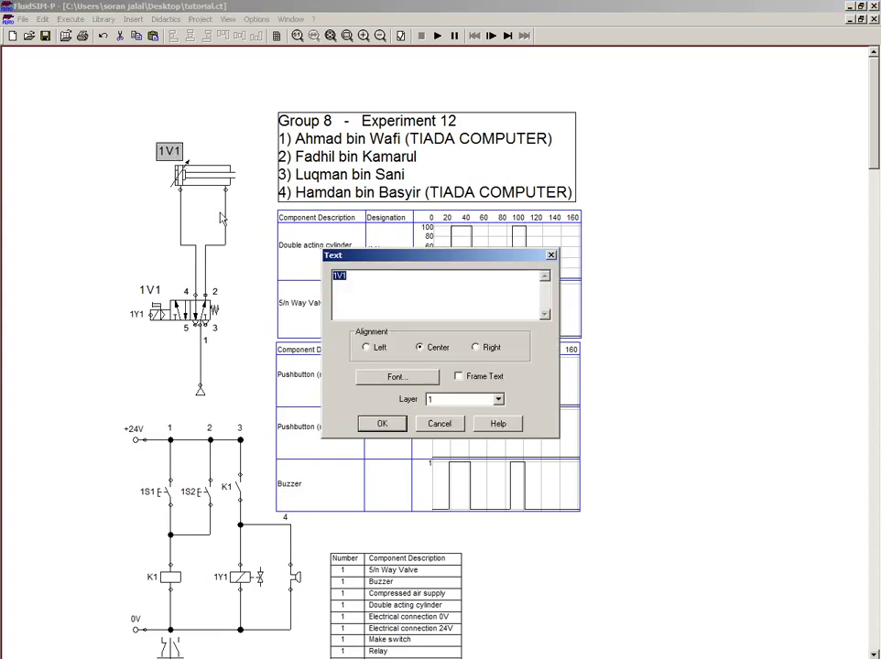
drag(357, 275, 331, 276)
text(1A)
click(394, 424)
click(137, 236)
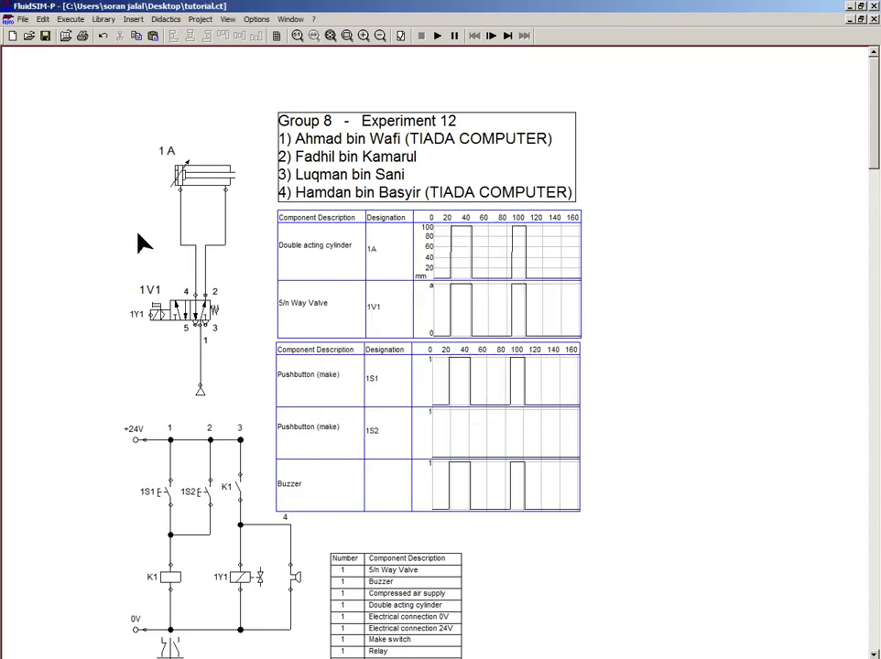
Paste a copy of the 1A label beside the buzzer and rename it H1
click(172, 152)
right_click(176, 154)
click(197, 170)
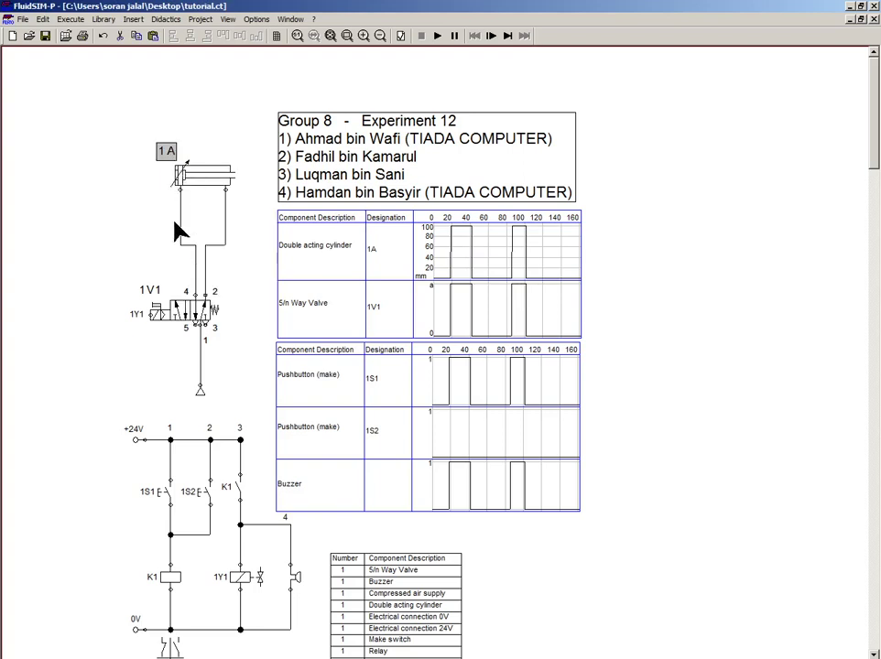
click(244, 553)
right_click(267, 328)
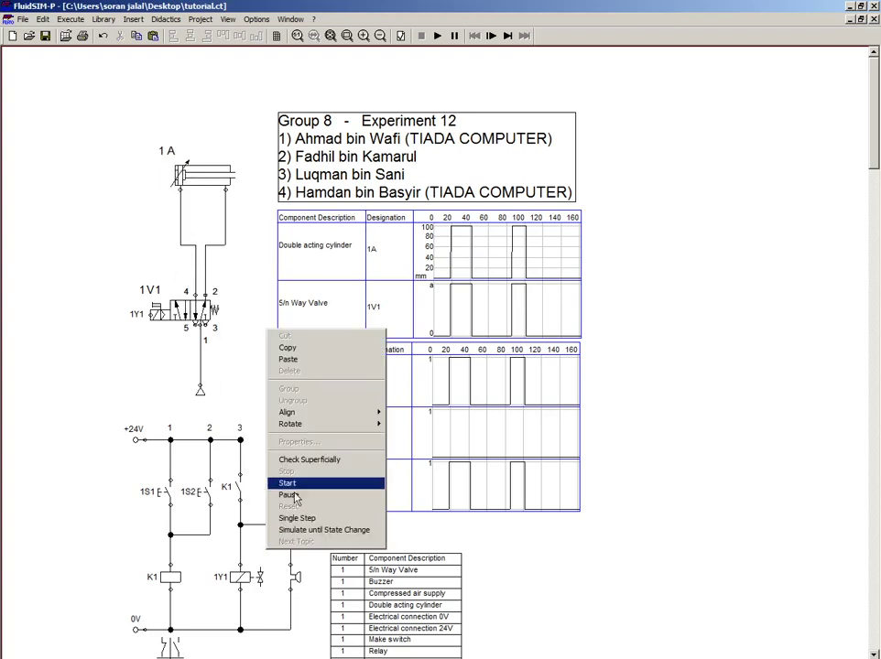
click(308, 359)
drag(457, 387, 275, 575)
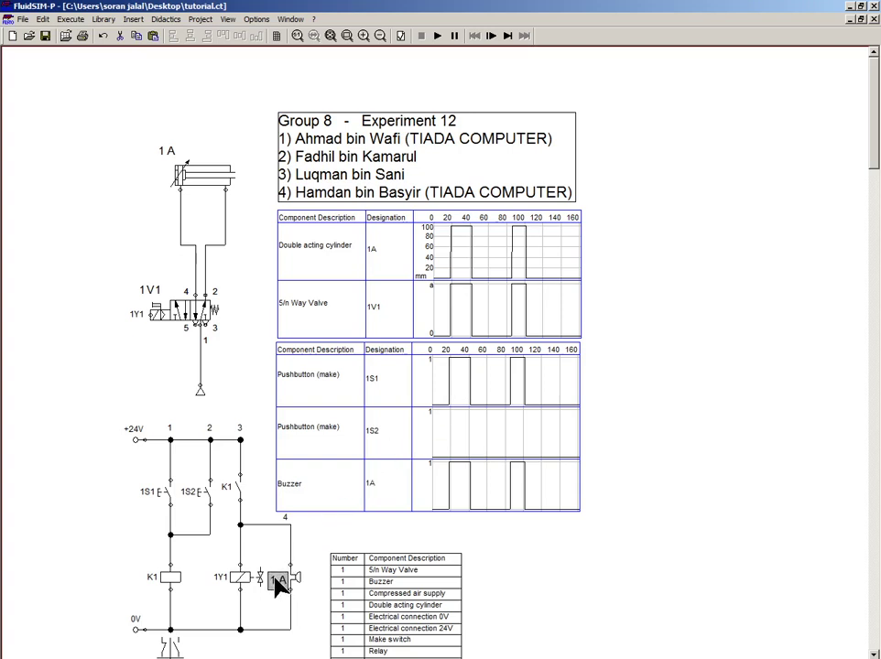
double_click(279, 580)
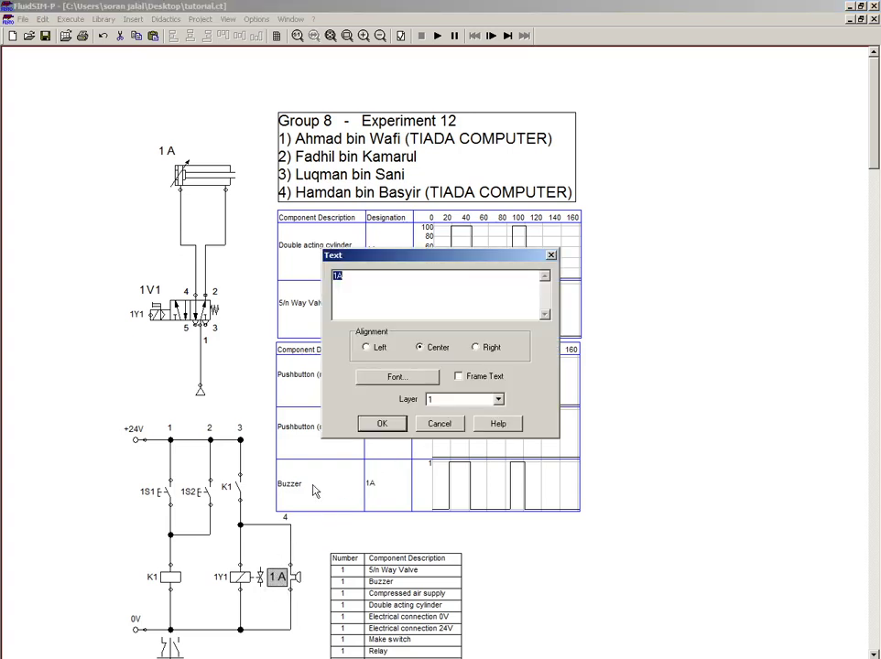
click(401, 274)
key(BackSpace)
key(BackSpace)
text(H1)
click(382, 423)
click(535, 586)
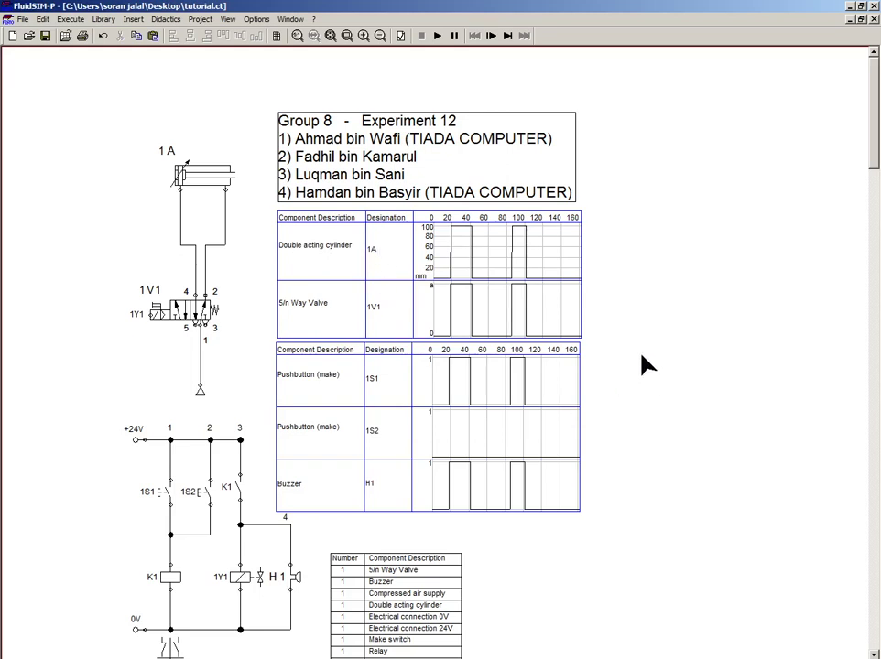
scroll(641, 386, down, 3)
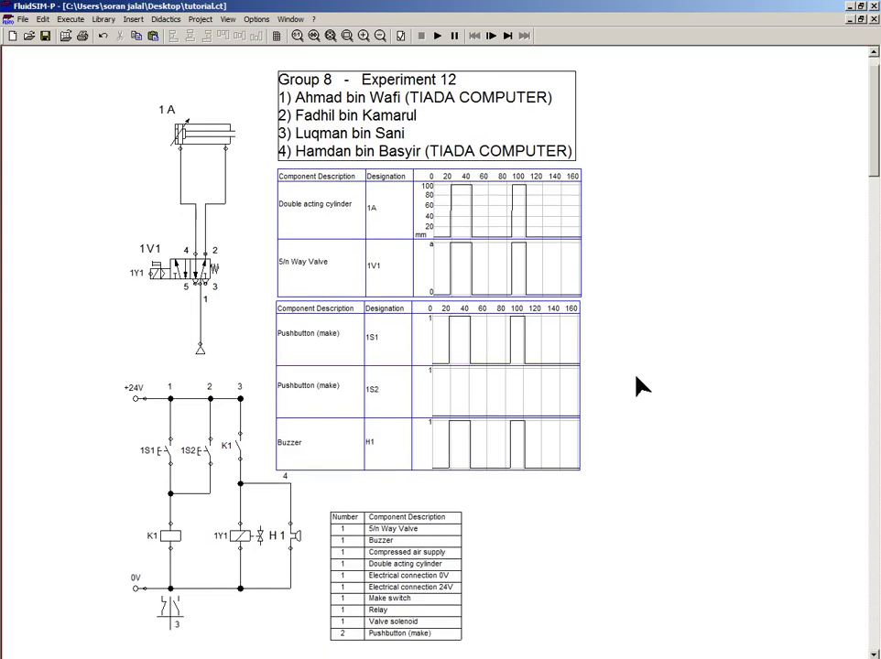